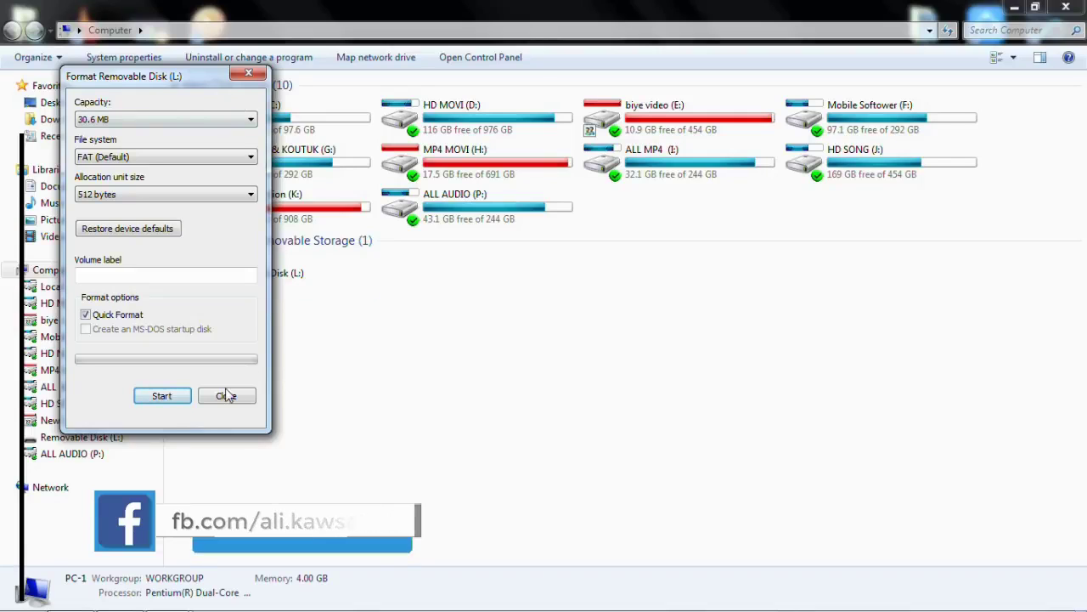
- Try to quick-format Removable Disk (L:) as FAT with 512-byte allocation units, and dismiss the format dialogs
click(162, 397)
click(582, 316)
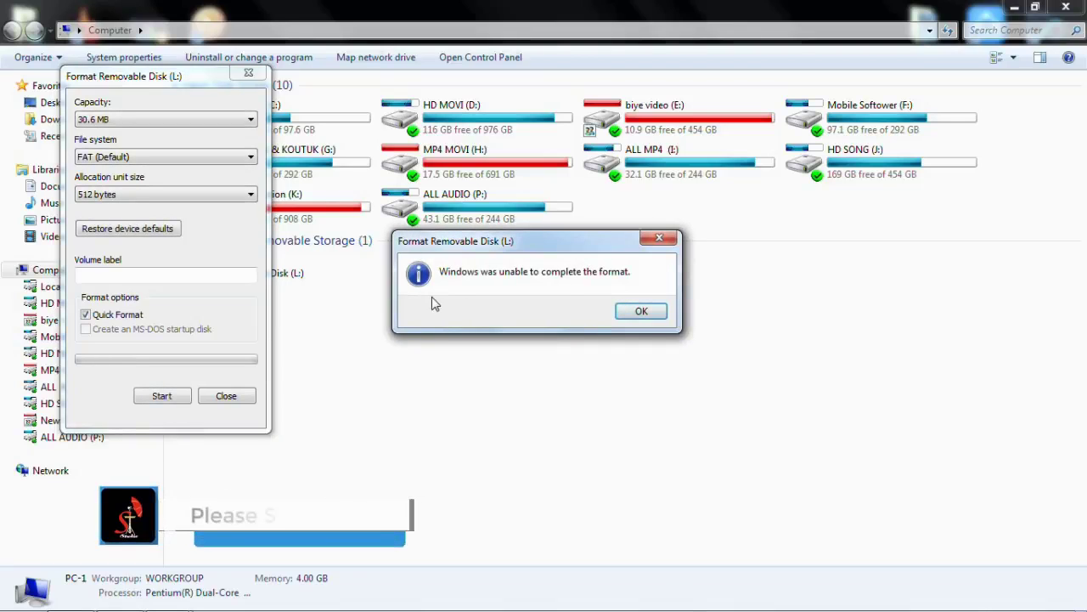
click(640, 310)
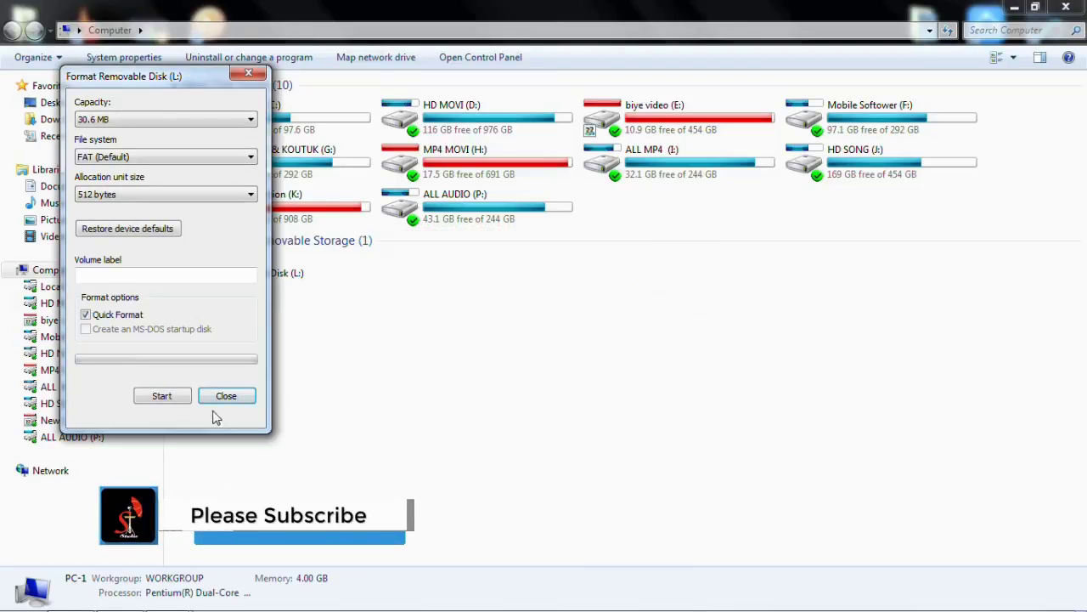
click(244, 413)
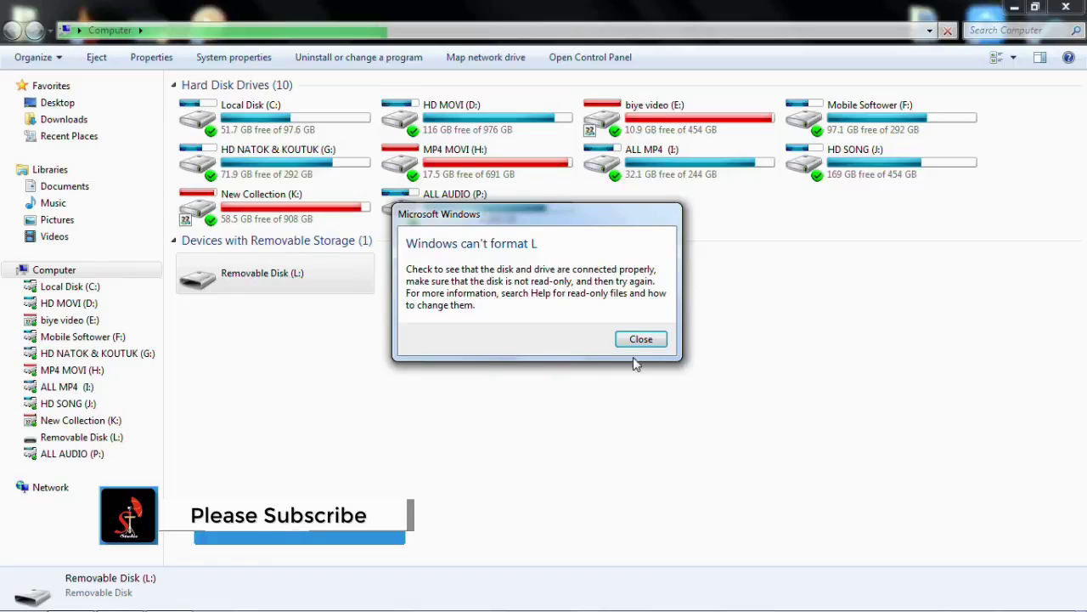
click(639, 338)
- Open Removable Disk (L:), try once more to format it with the default settings, and close the Computer window
double_click(243, 283)
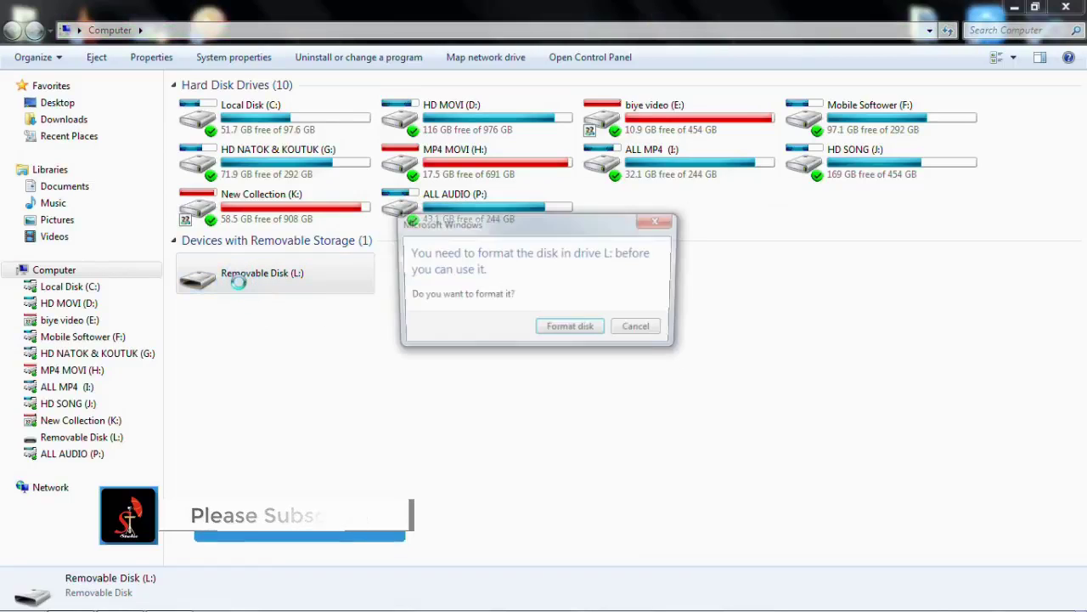
click(561, 329)
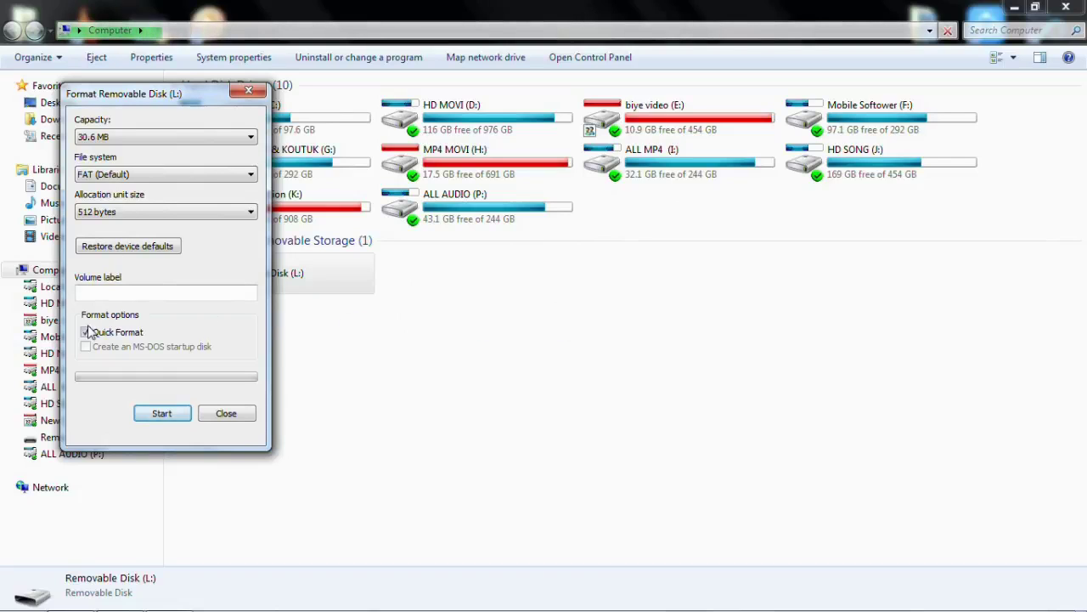
click(162, 416)
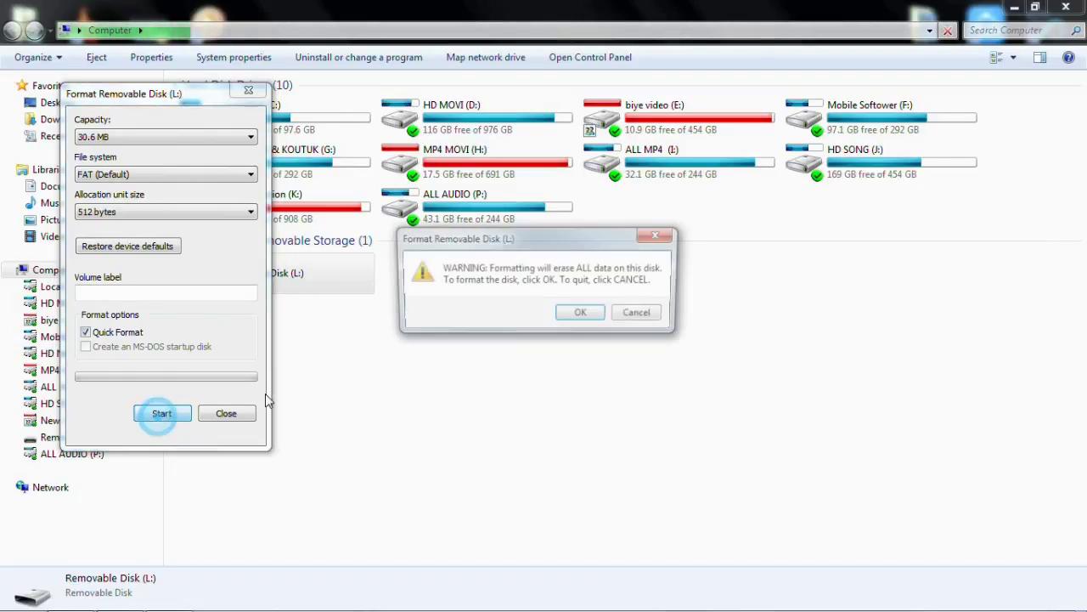
click(582, 316)
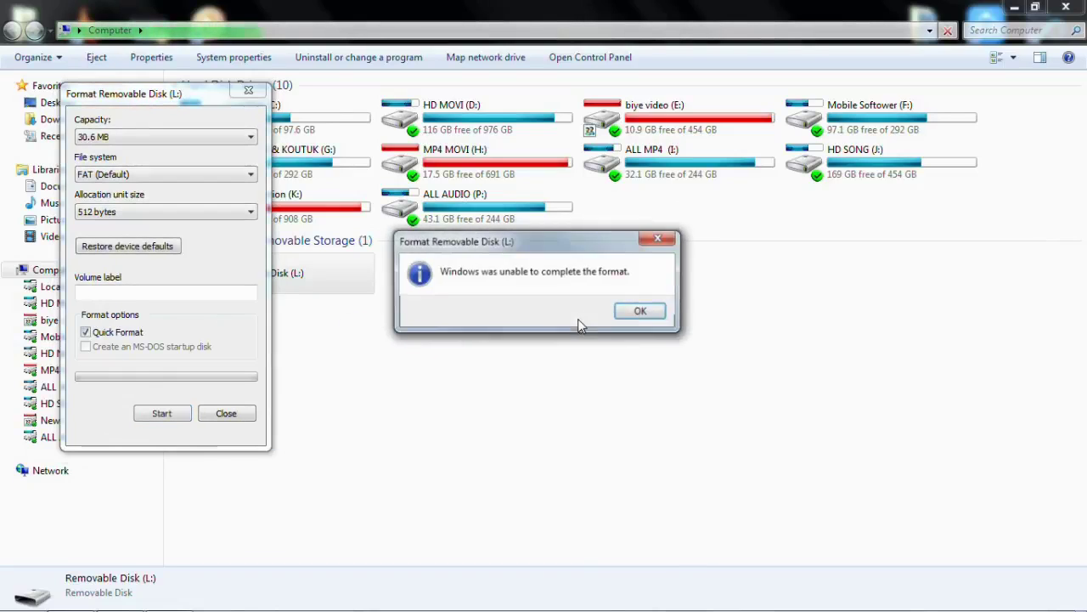
click(639, 311)
click(224, 413)
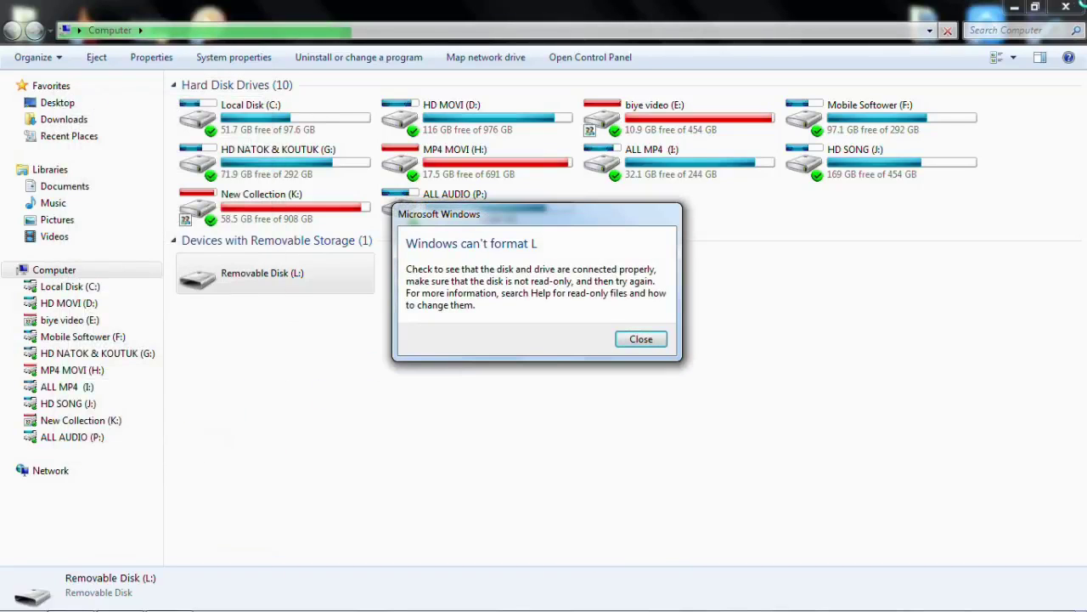
click(641, 338)
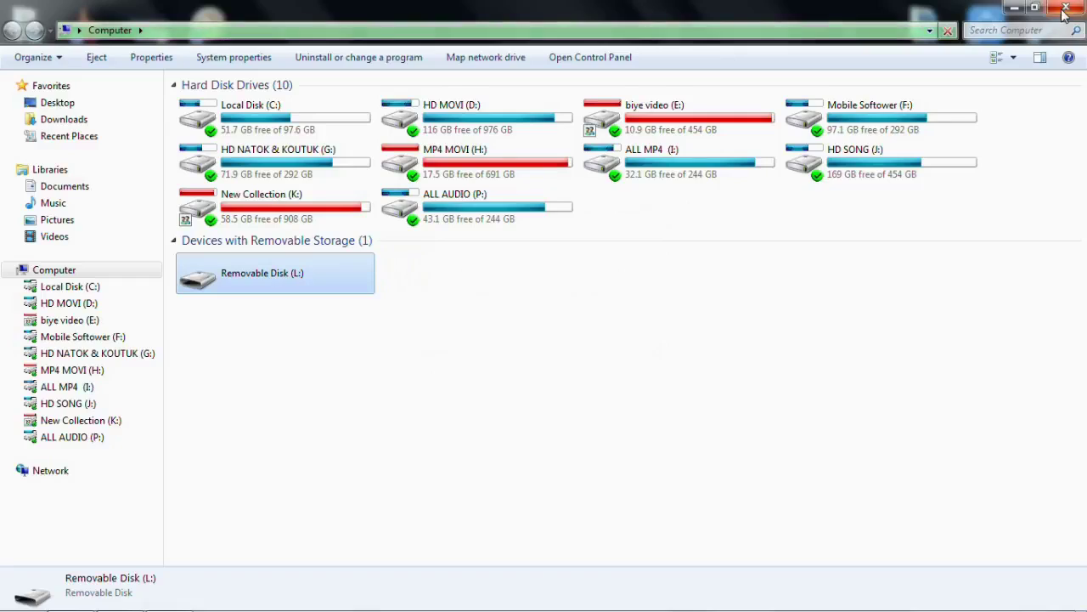
click(1064, 10)
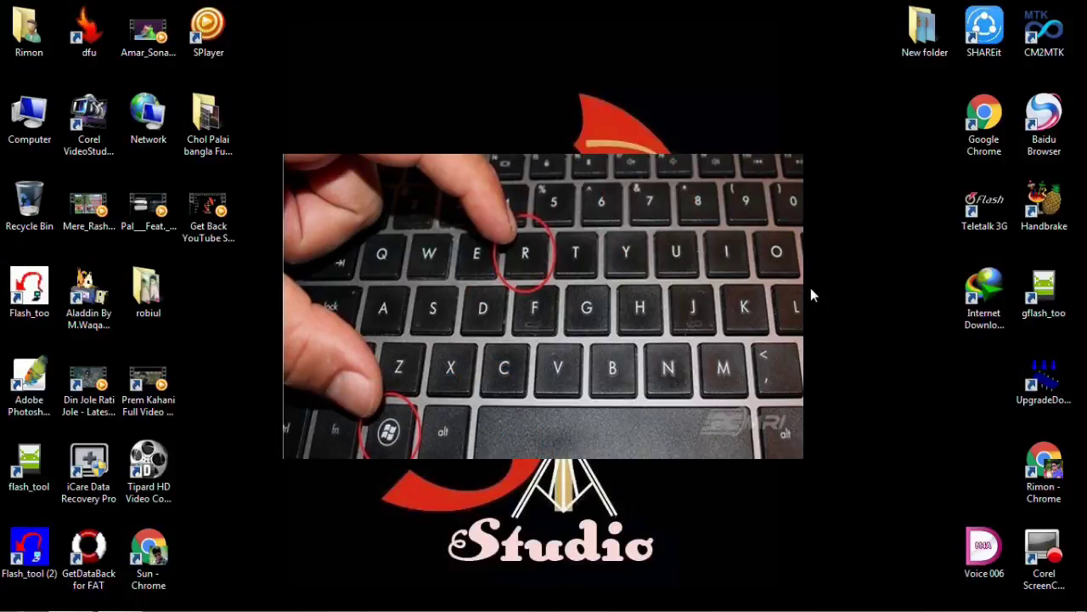
- Open a Command Prompt by running cmd
key(super+r)
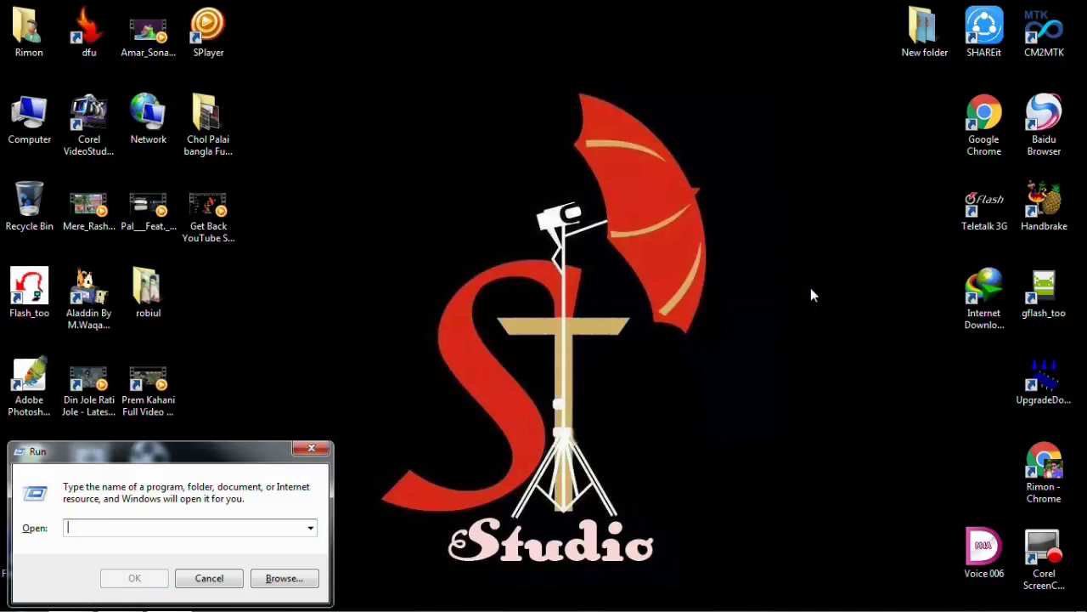
text(cmd)
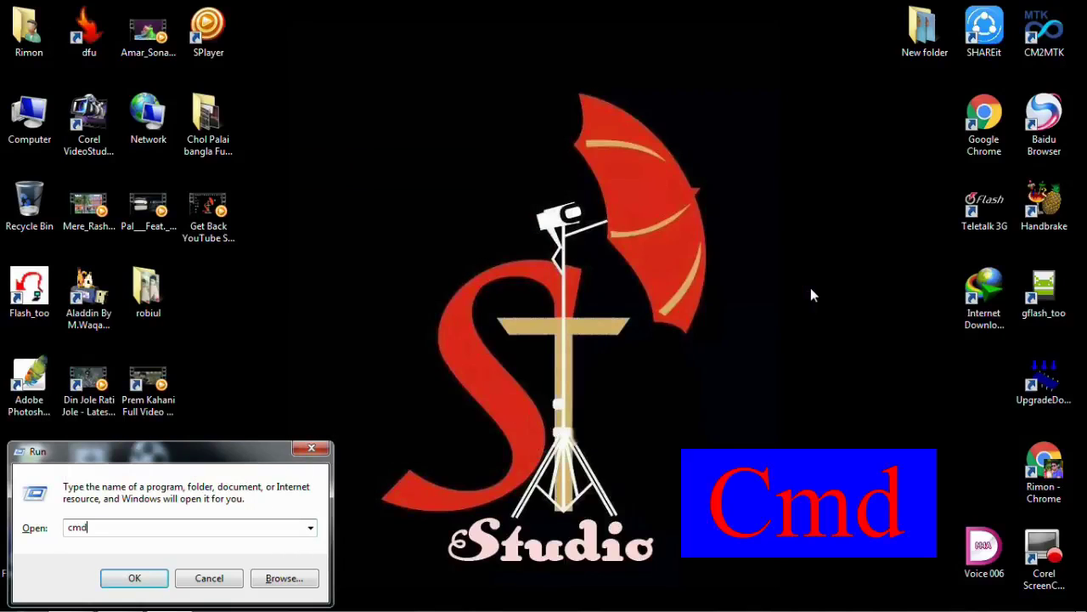
click(136, 578)
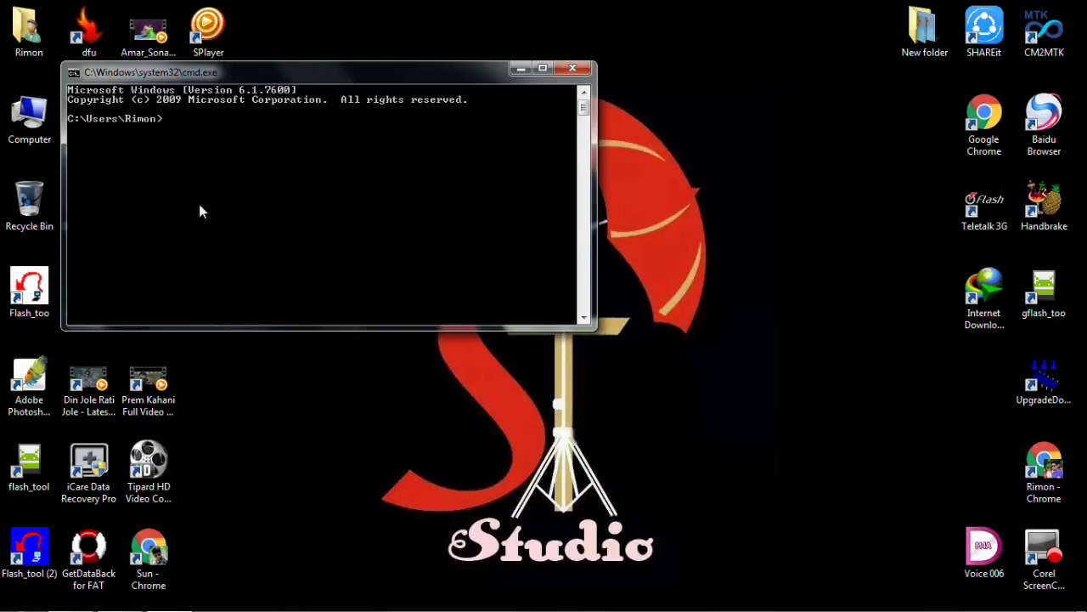
- Launch the diskpart utility from the Command Prompt and close the original Command Prompt window
text(dis)
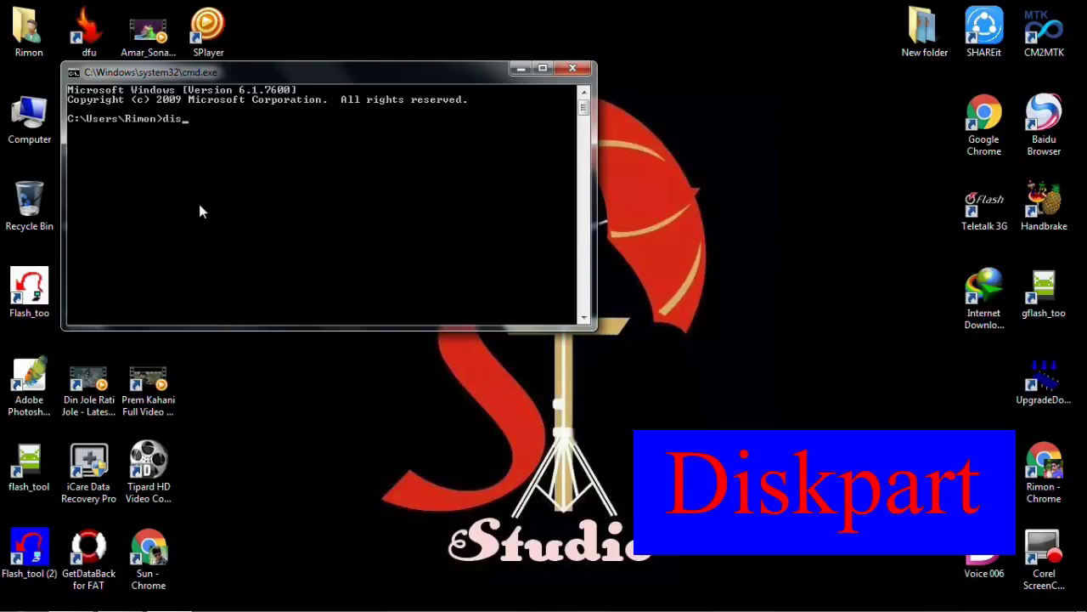
text(kpart)
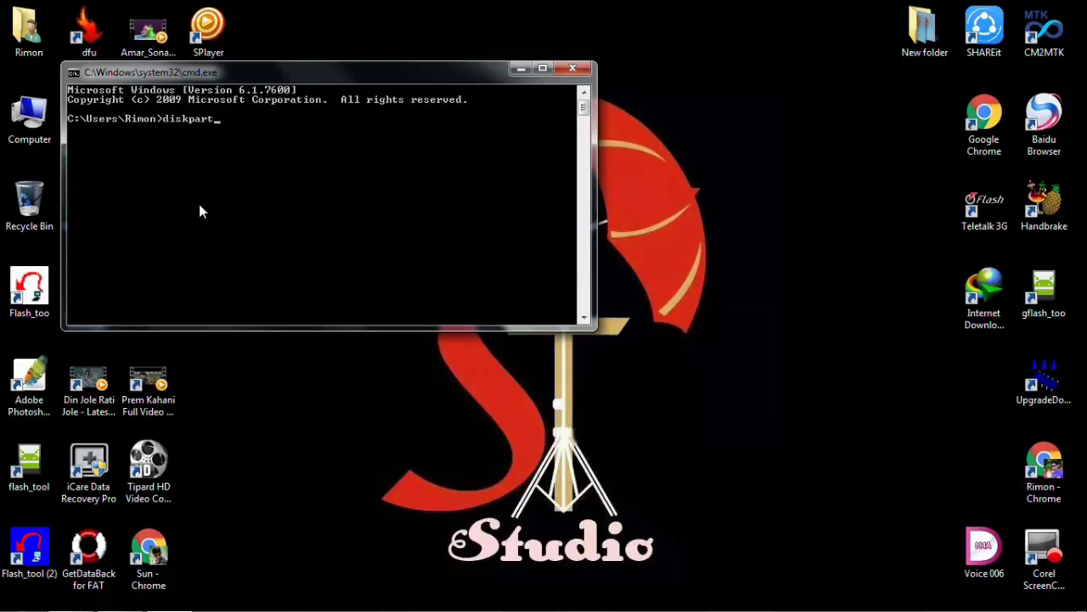
key(Return)
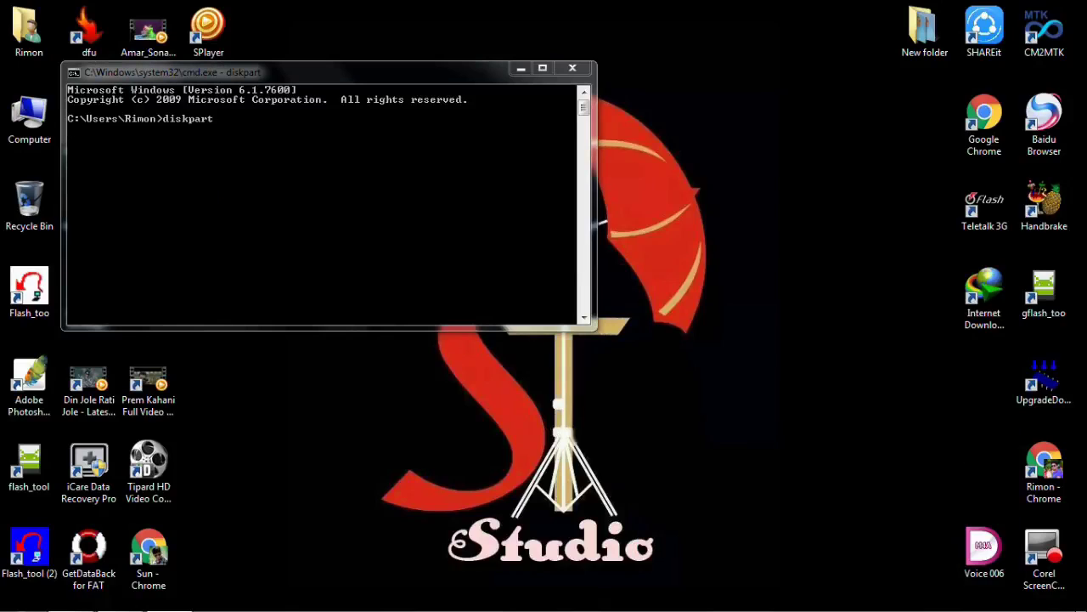
click(572, 68)
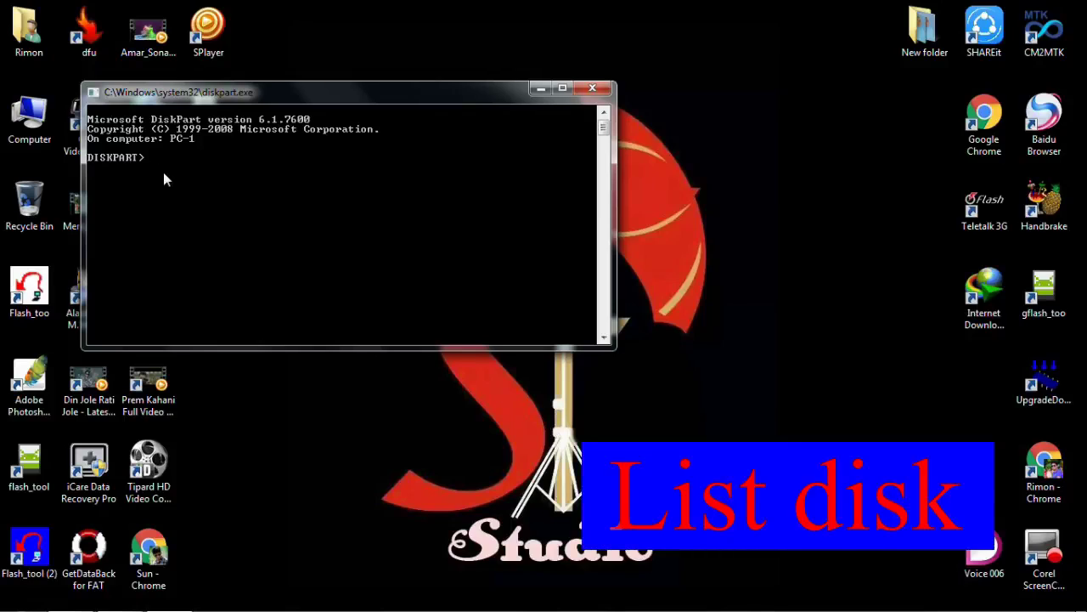
- List the computer's disks in DiskPart with the list disk command
text(list)
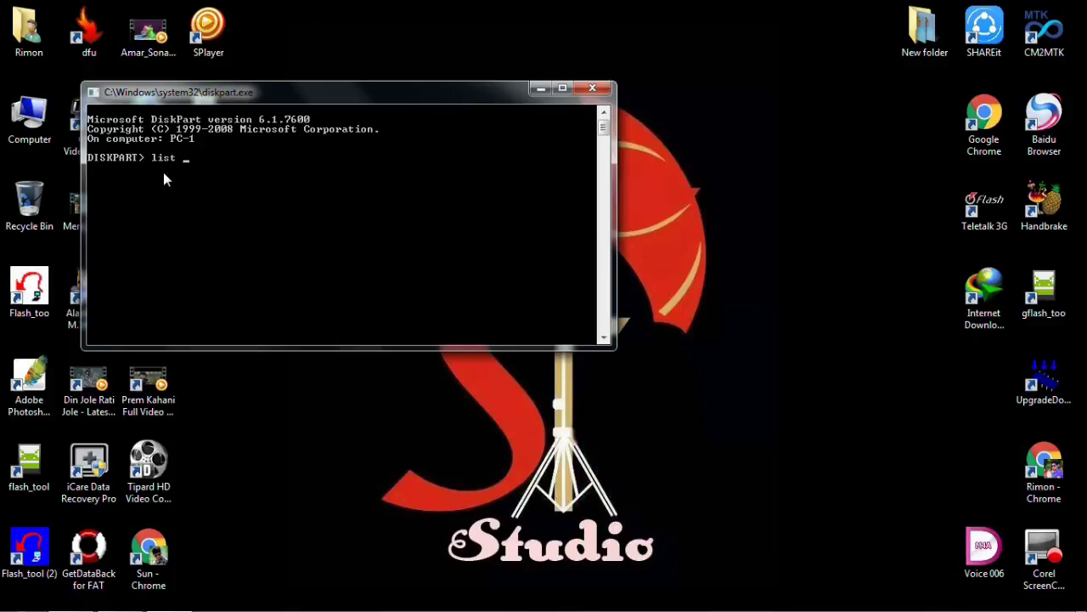
text( disk)
key(Return)
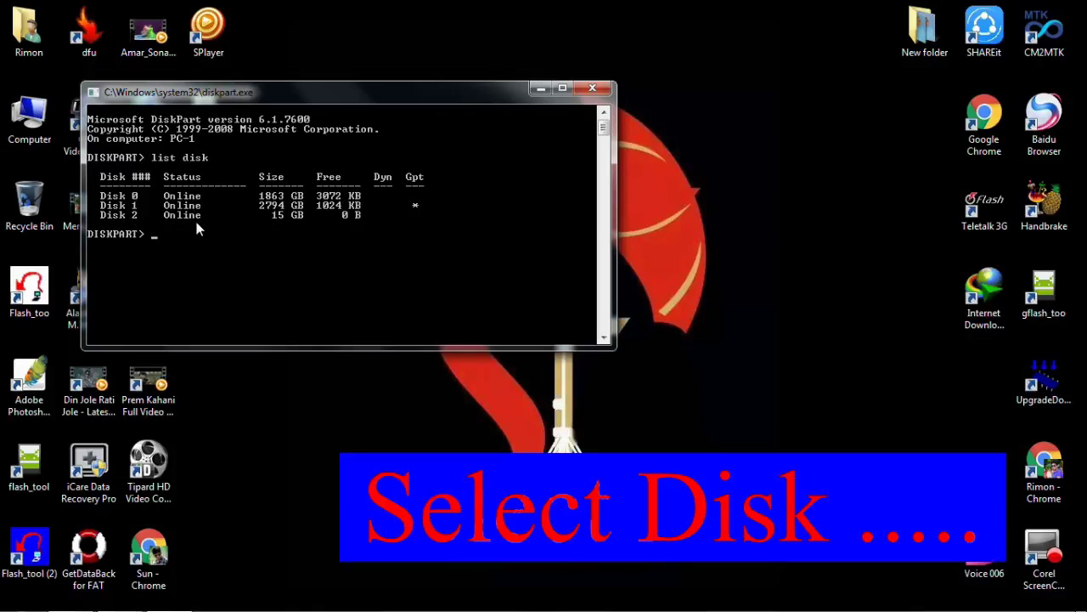
- Select disk 2 in DiskPart, erase it with the clean command, and close DiskPart
text(select disk)
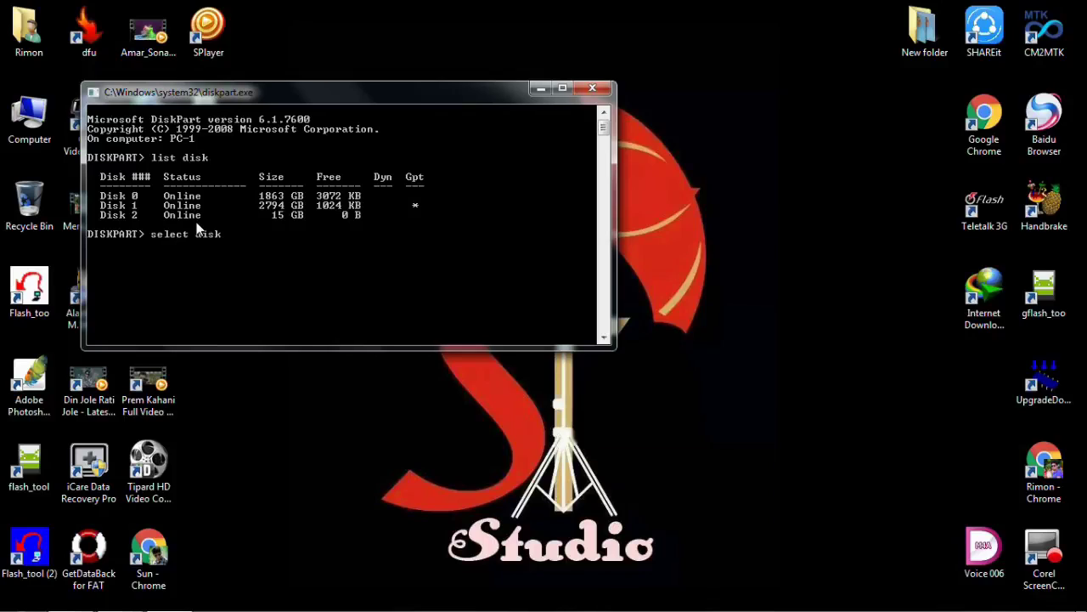
text( 2)
key(Return)
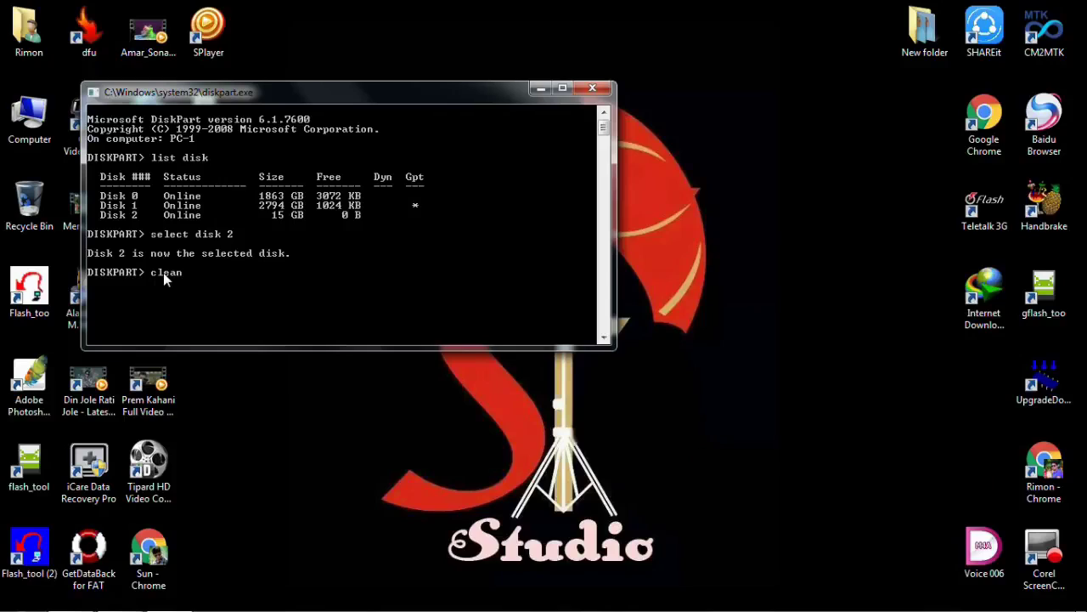
key(Return)
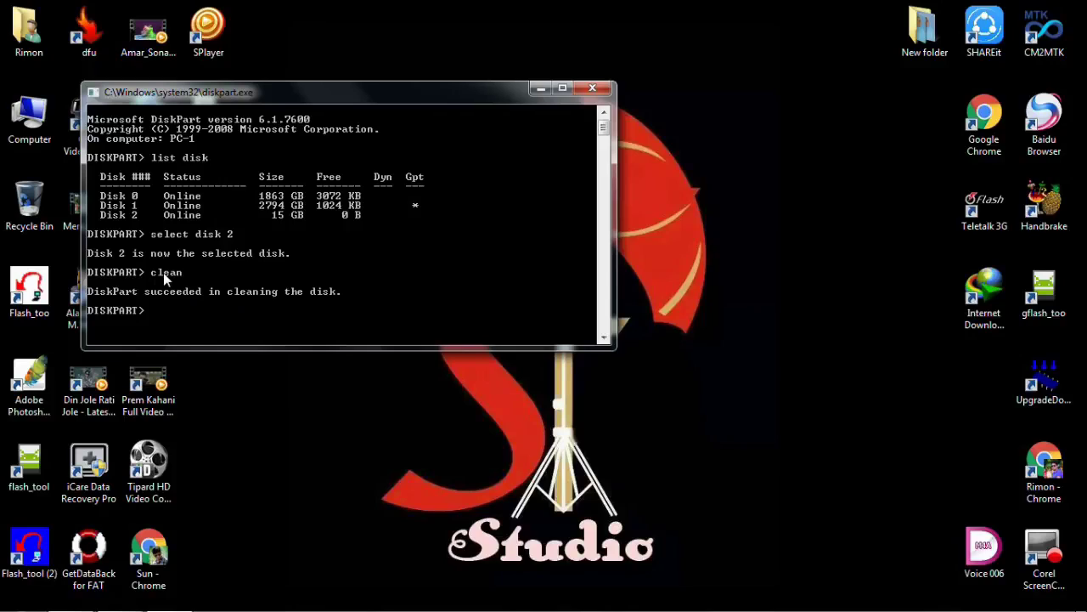
click(592, 89)
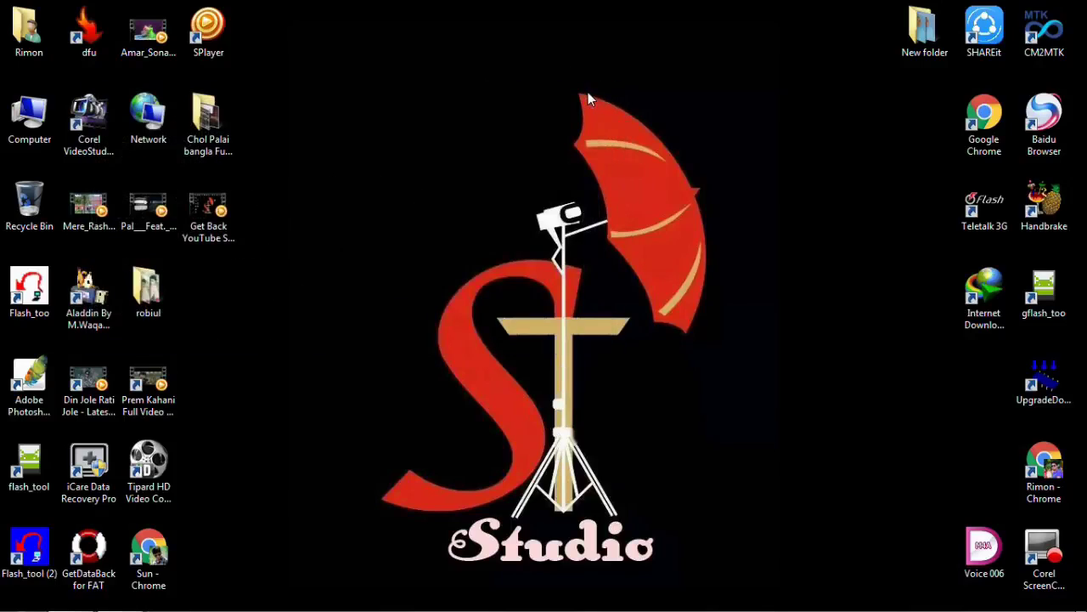
- Open Disk Management in the Computer Management console
right_click(25, 133)
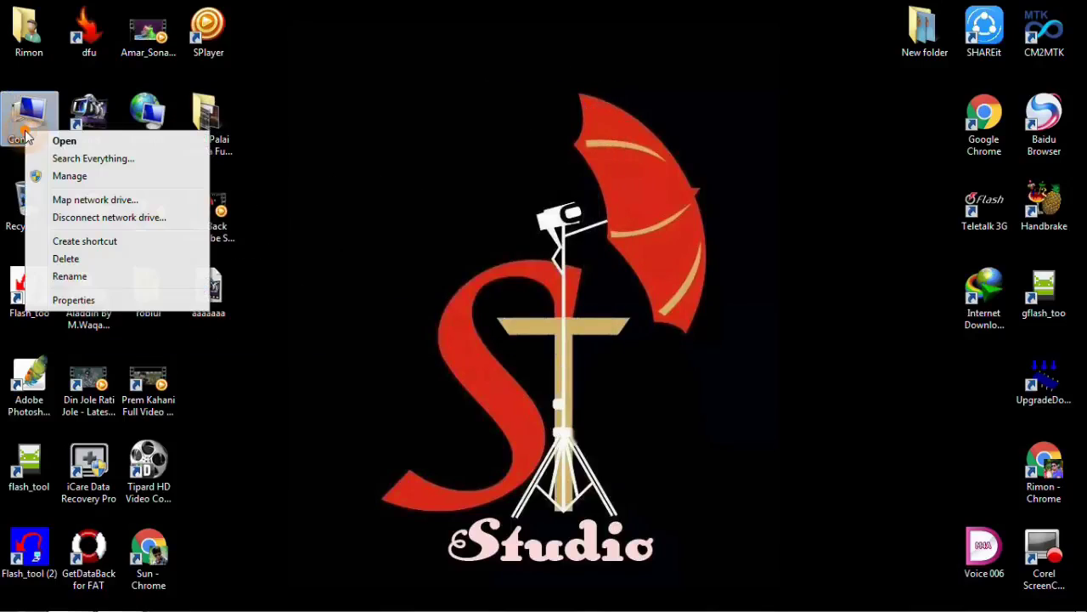
click(93, 178)
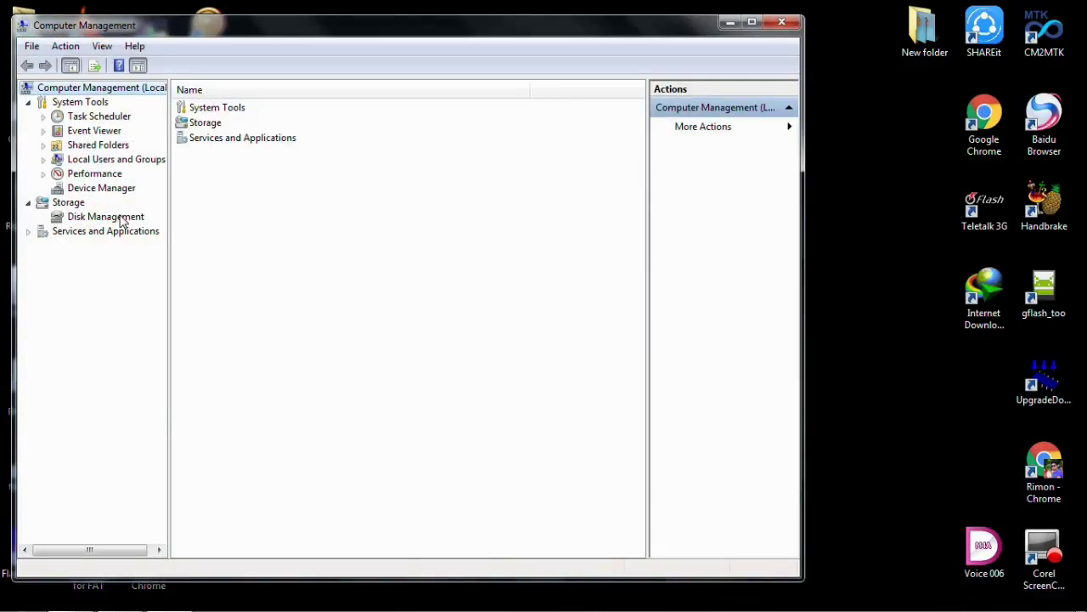
click(122, 218)
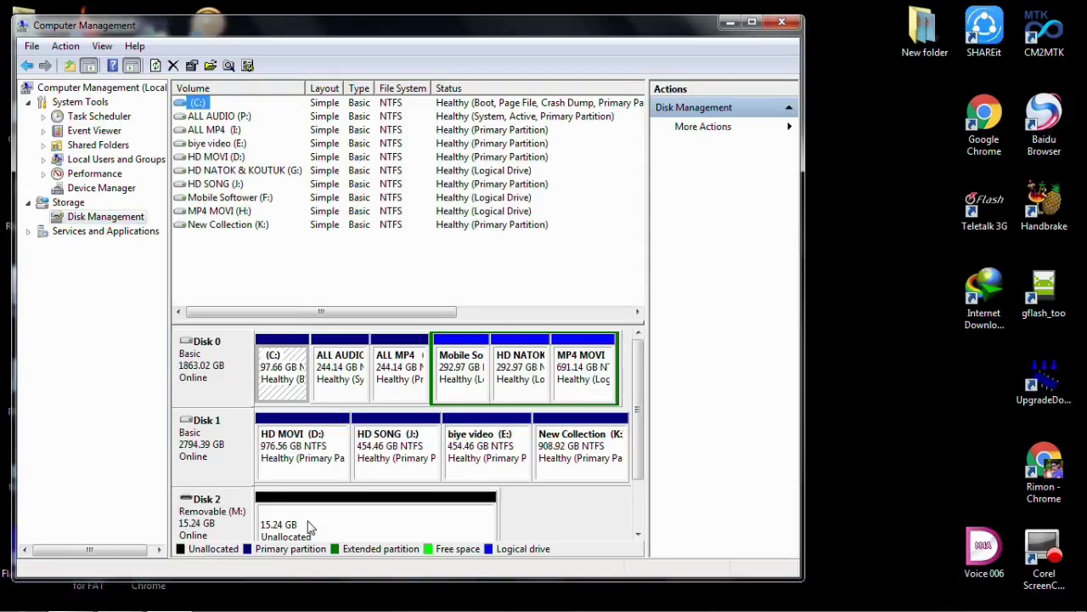
- Create a simple volume in Disk 2's unallocated space with drive letter L, FAT32, label New Volume and quick format, and close Computer Management
right_click(309, 525)
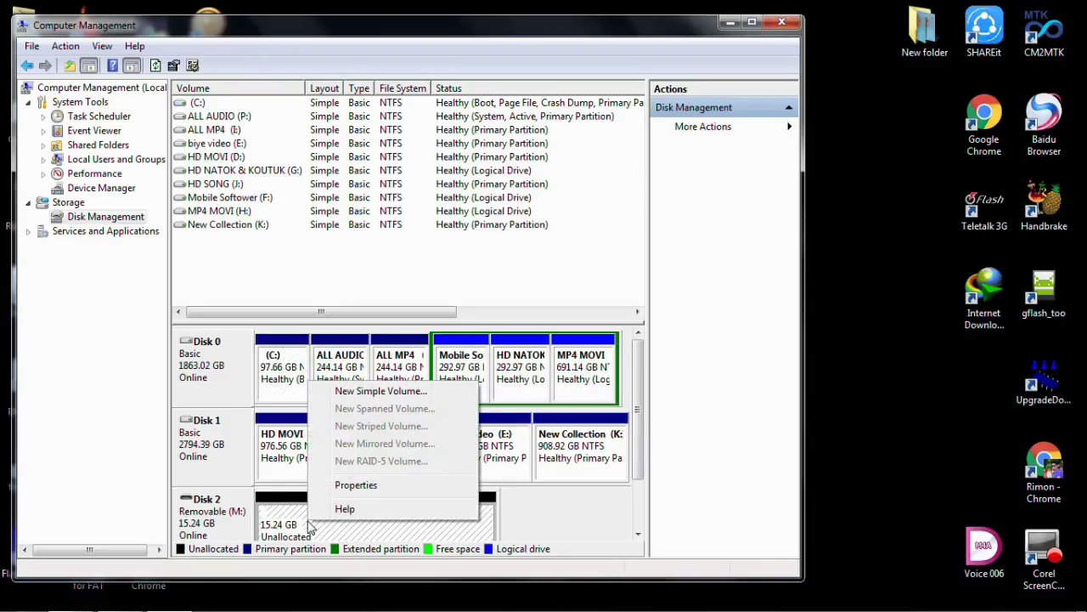
click(365, 394)
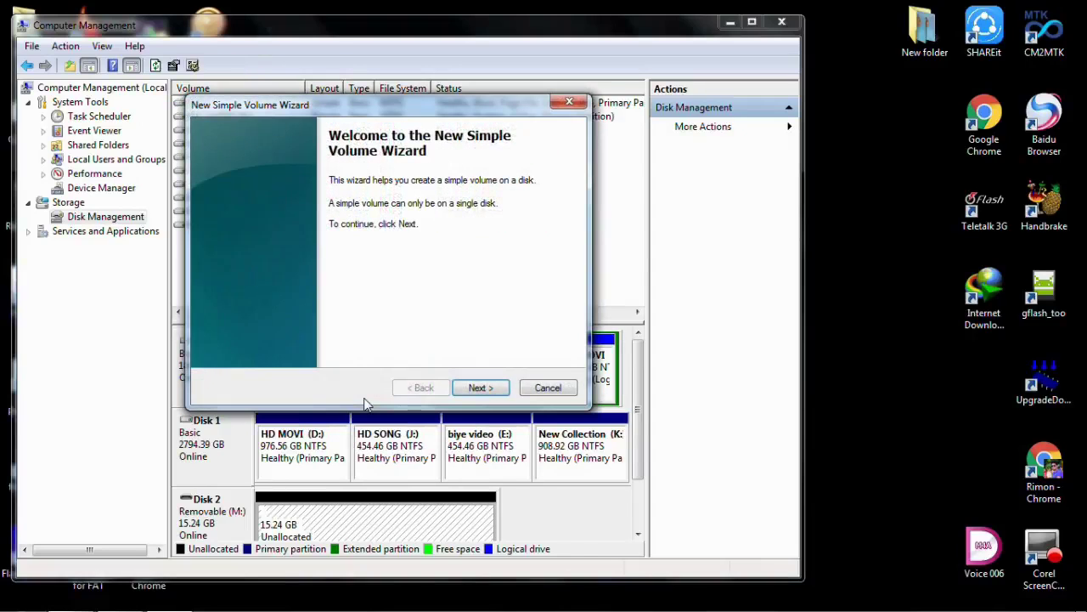
click(469, 398)
click(469, 397)
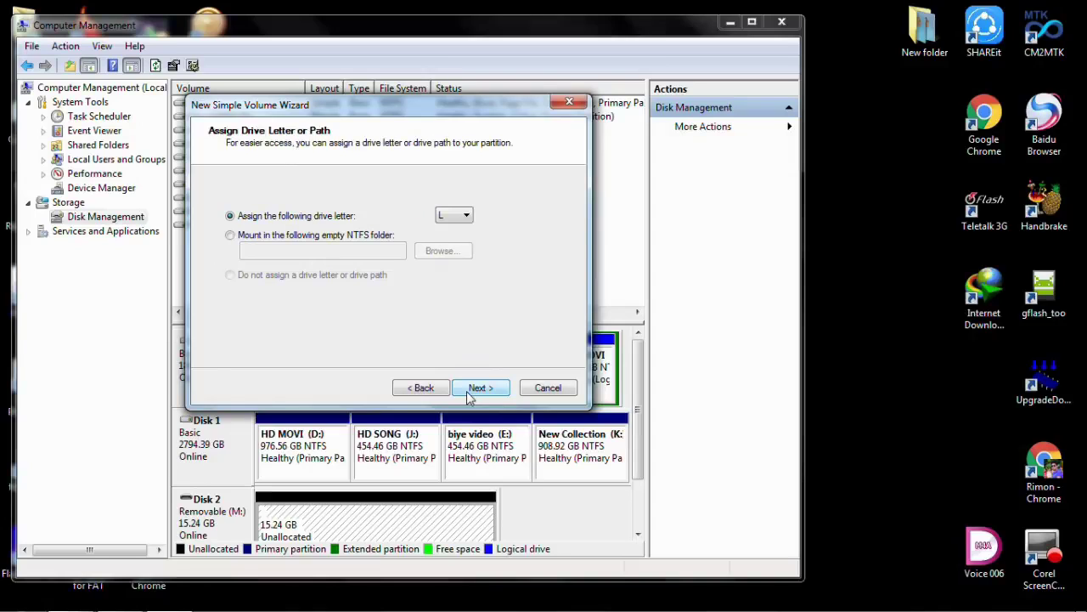
click(468, 397)
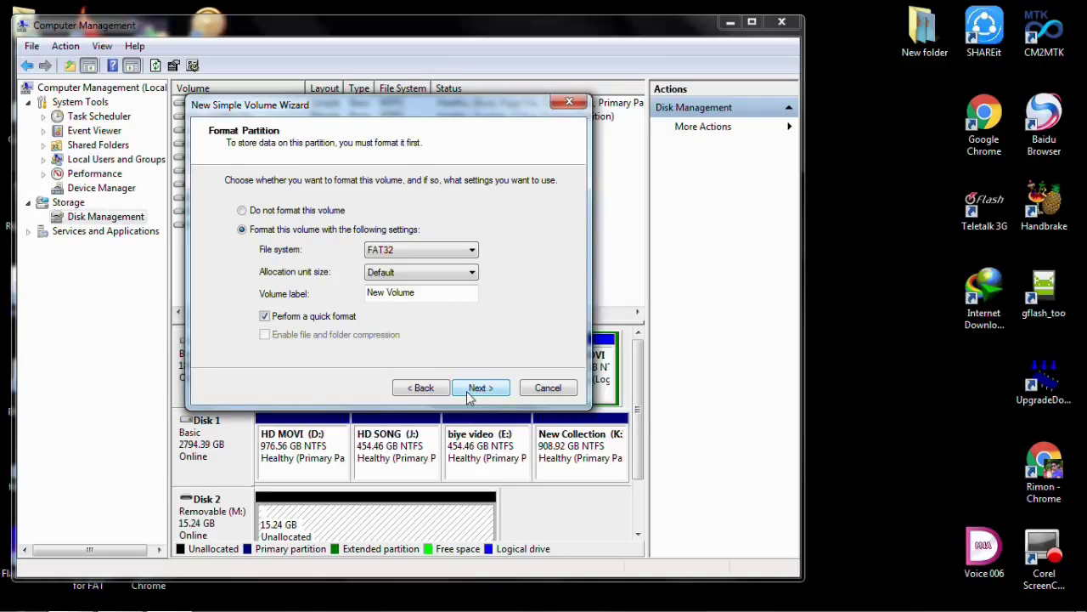
click(469, 398)
click(480, 387)
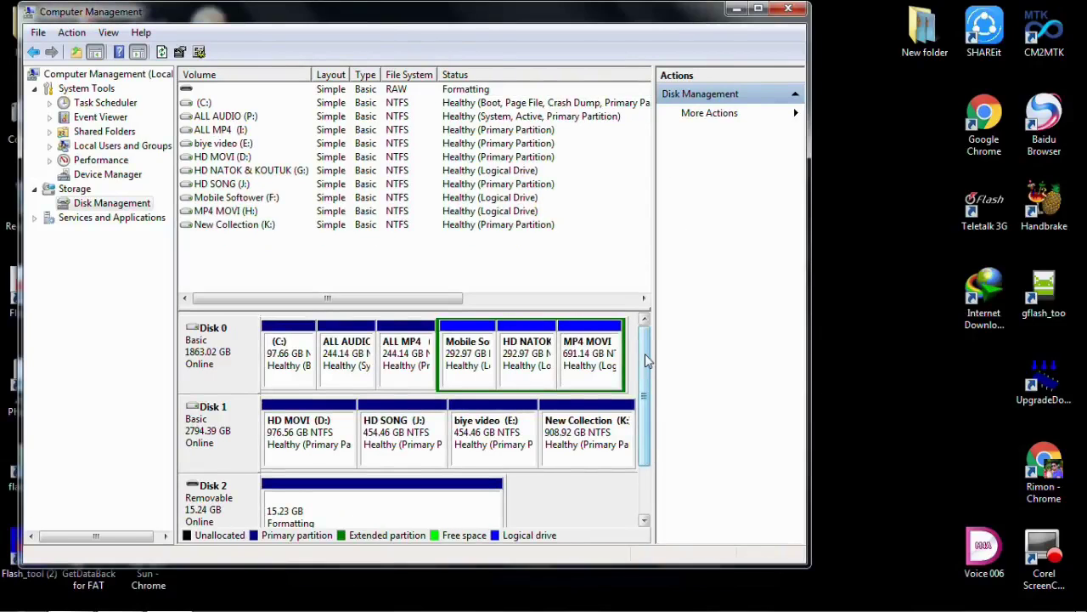
drag(645, 361, 645, 395)
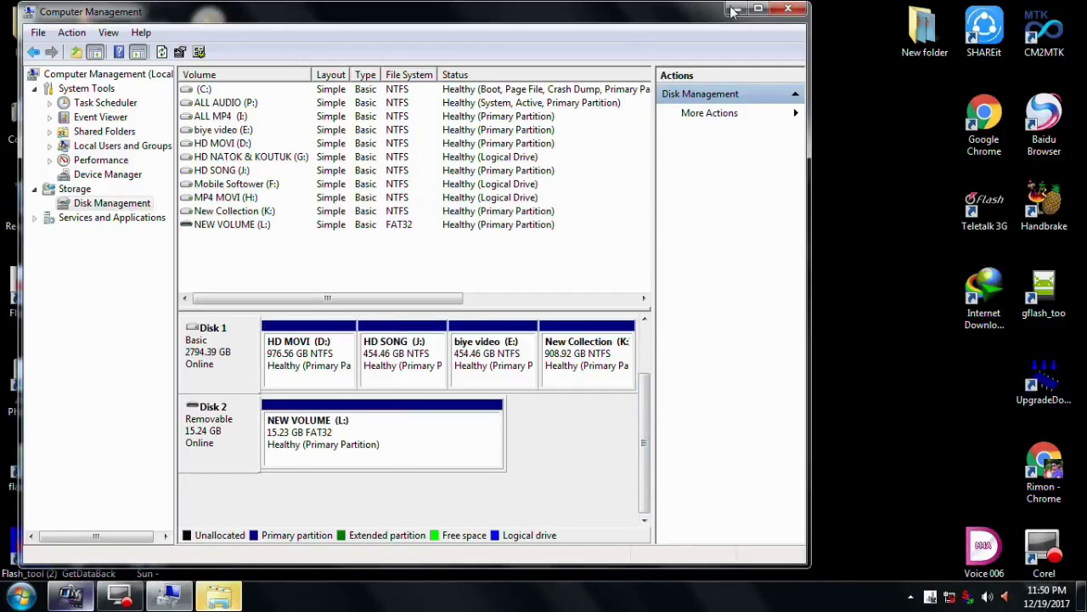
click(790, 9)
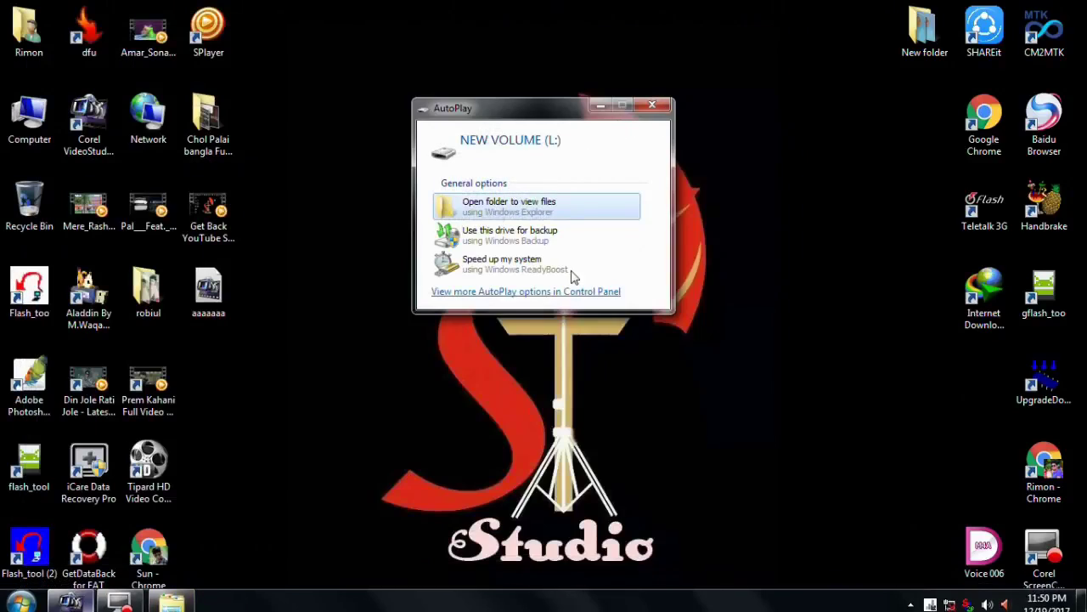
- Dismiss AutoPlay and check the file system and capacity of NEW VOLUME (L:) in its properties
click(650, 107)
double_click(29, 117)
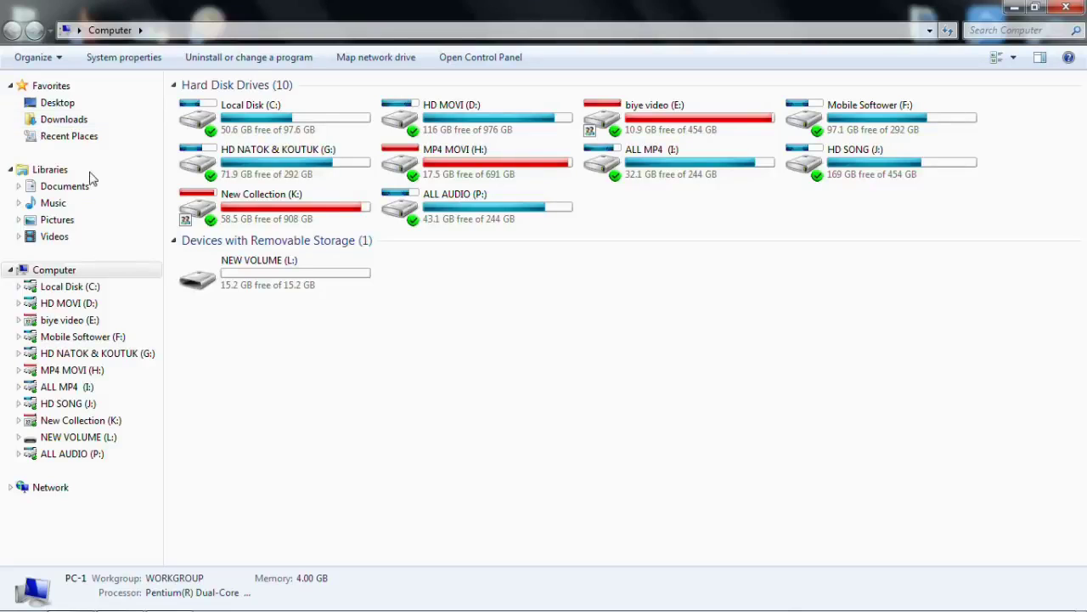
click(249, 280)
right_click(248, 280)
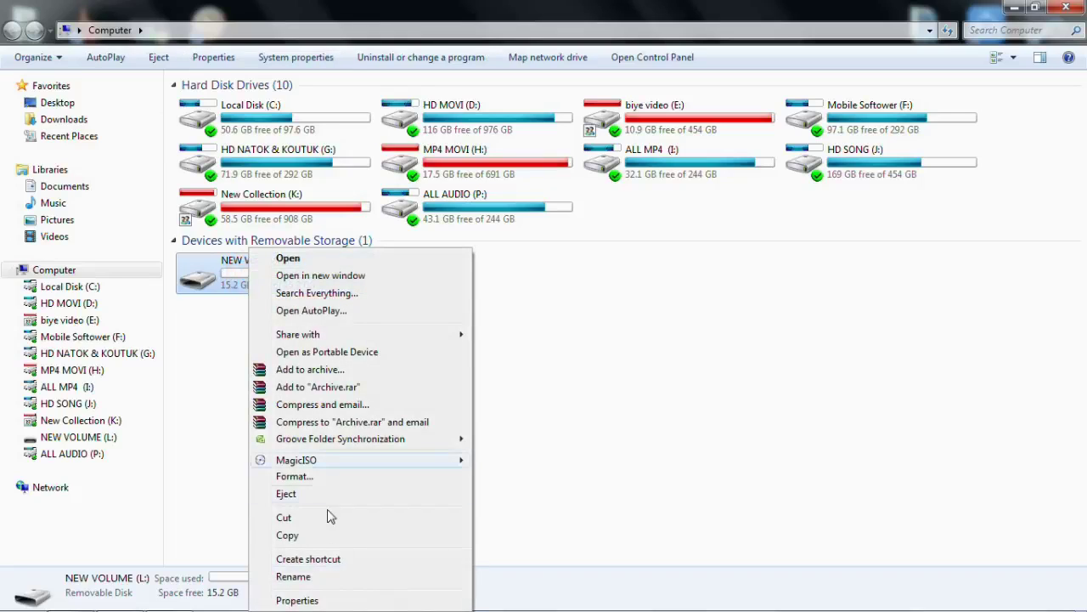
click(293, 600)
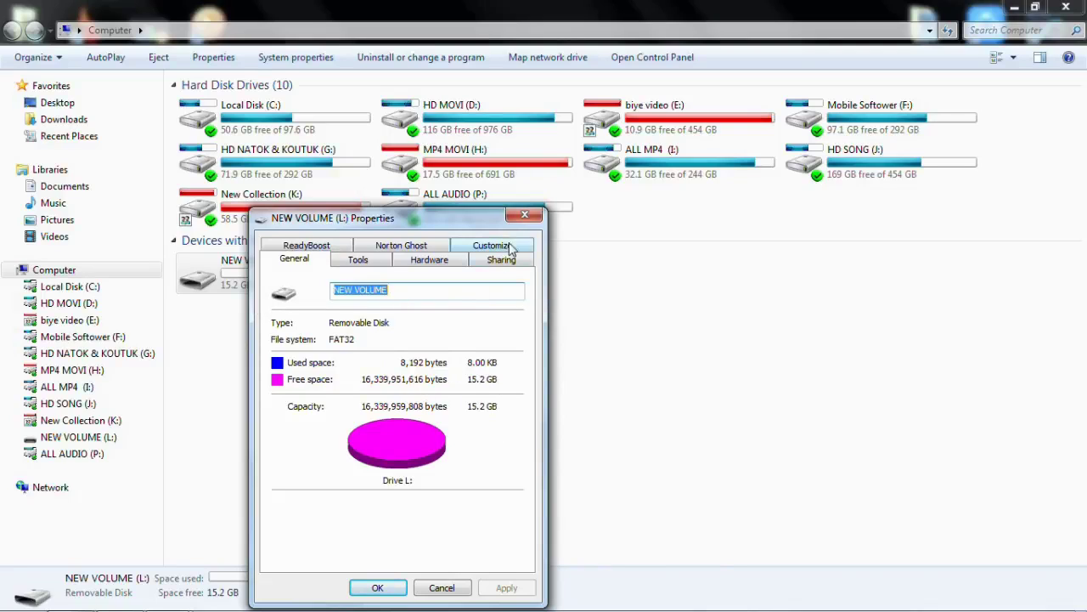
click(525, 215)
- Open NEW VOLUME (L:), shrink its window, and copy the Pal___Feat. video from the desktop onto the drive
double_click(284, 277)
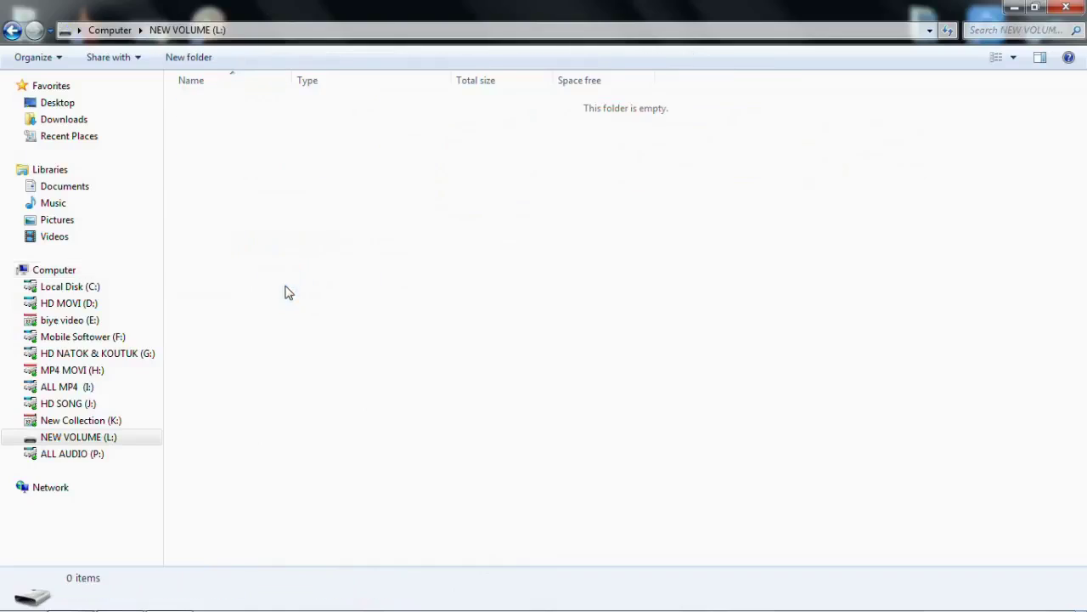
double_click(510, 11)
drag(148, 208, 638, 351)
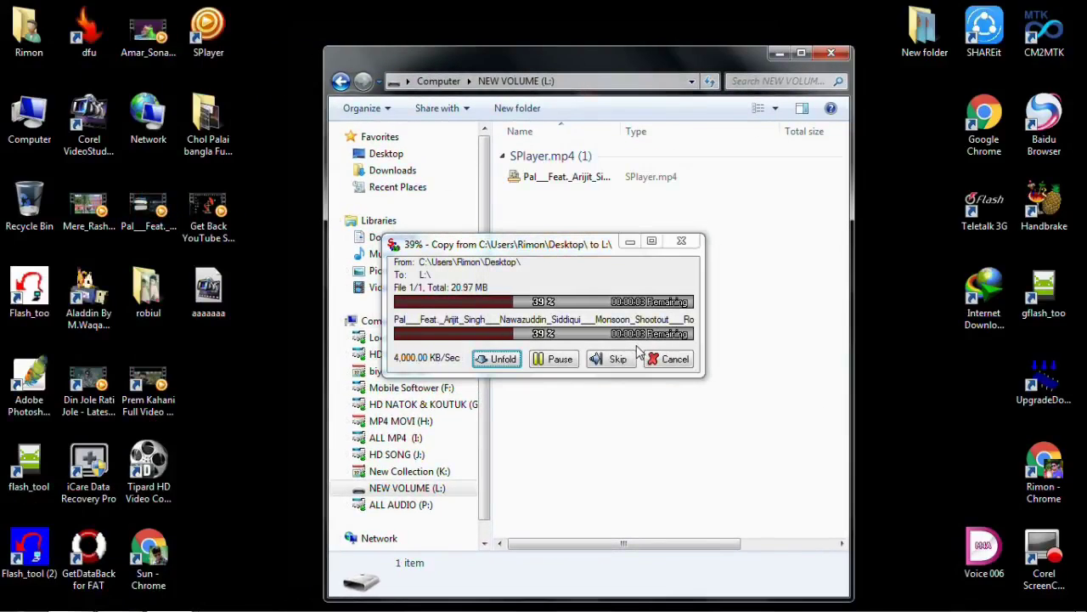